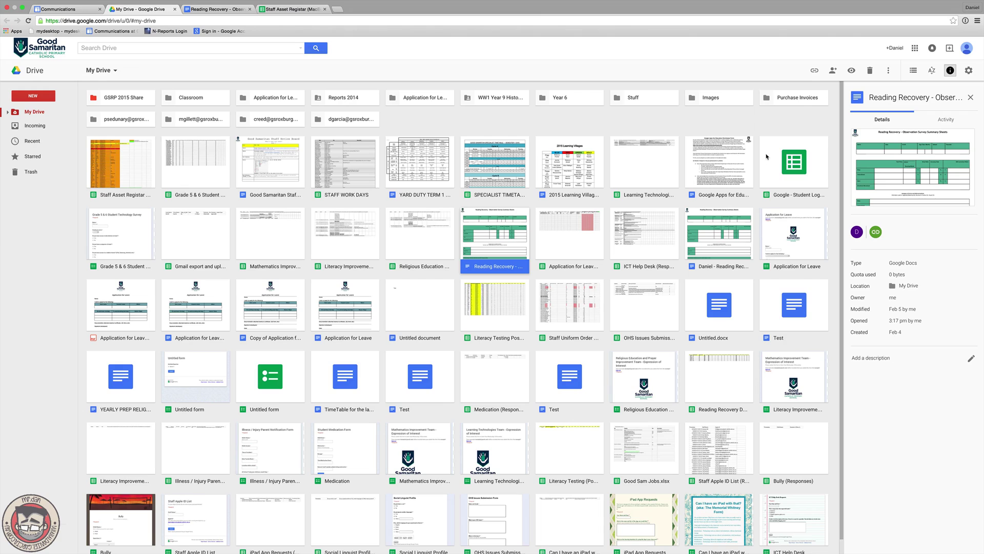
- Open Drive's general settings and close them again without changes
{"action": "left_click", "coordinate": [968, 71]}
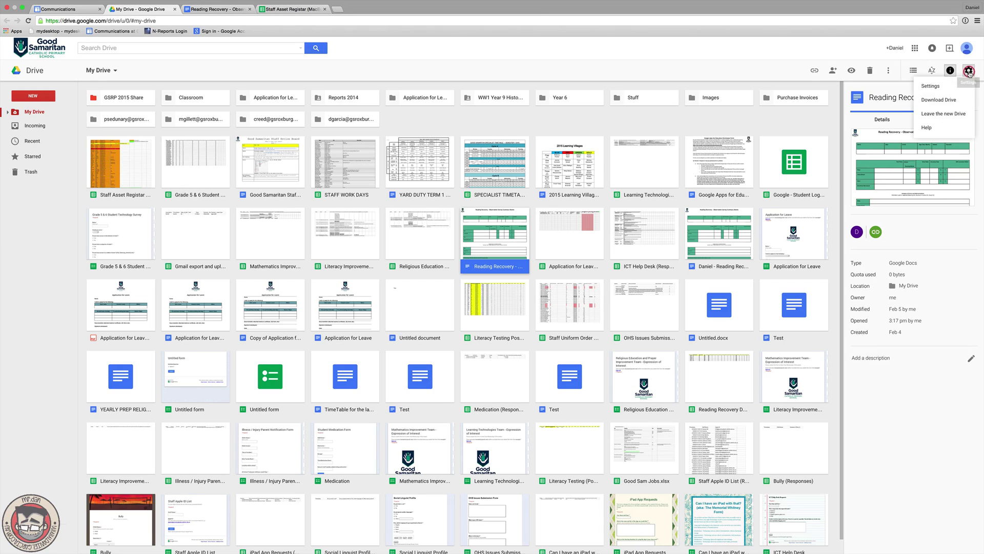
{"action": "left_click", "coordinate": [930, 86]}
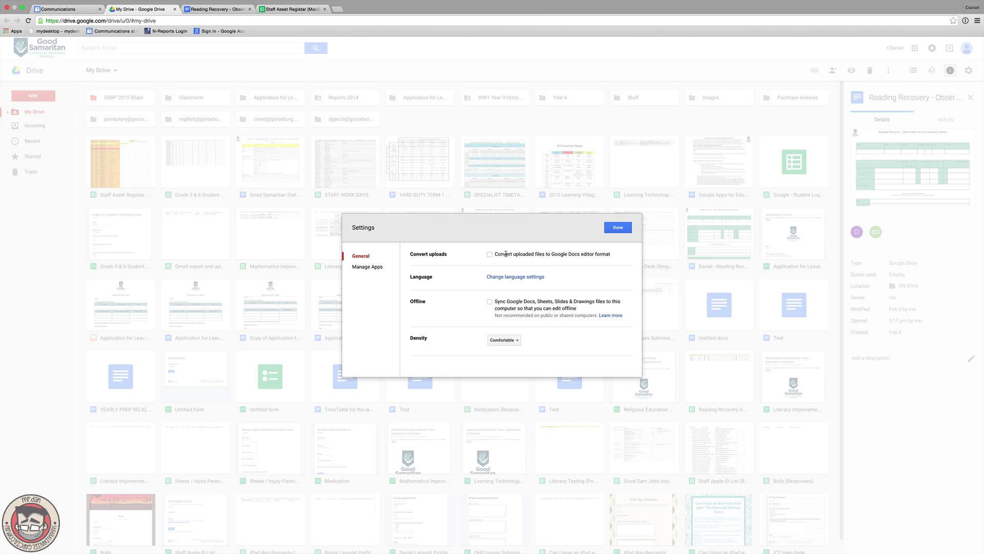
{"action": "left_click", "coordinate": [618, 229]}
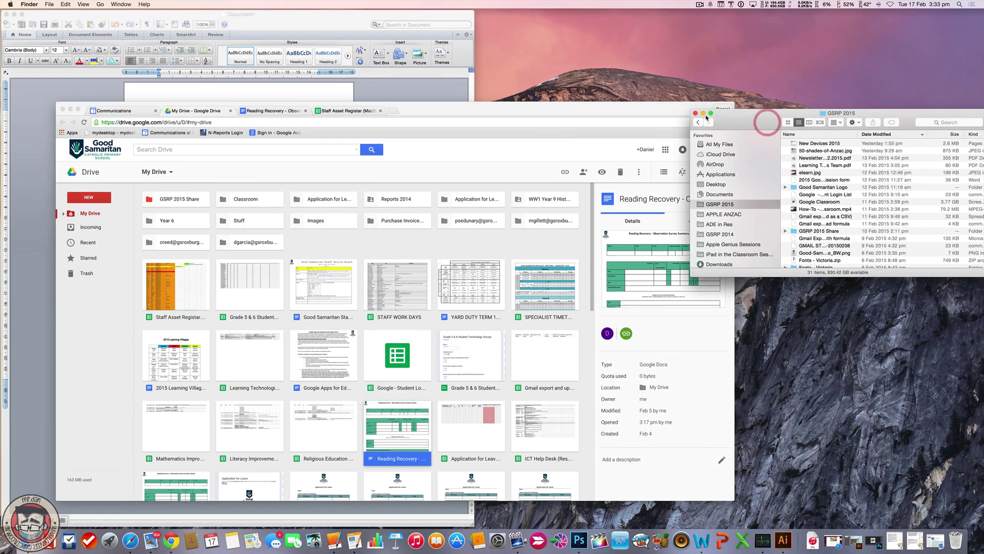
- Type 'Here is a word doc.' as the first line of the blank Word document
{"action": "left_click", "coordinate": [705, 113]}
{"action": "left_click_drag", "start_coordinate": [300, 16], "coordinate": [587, 23]}
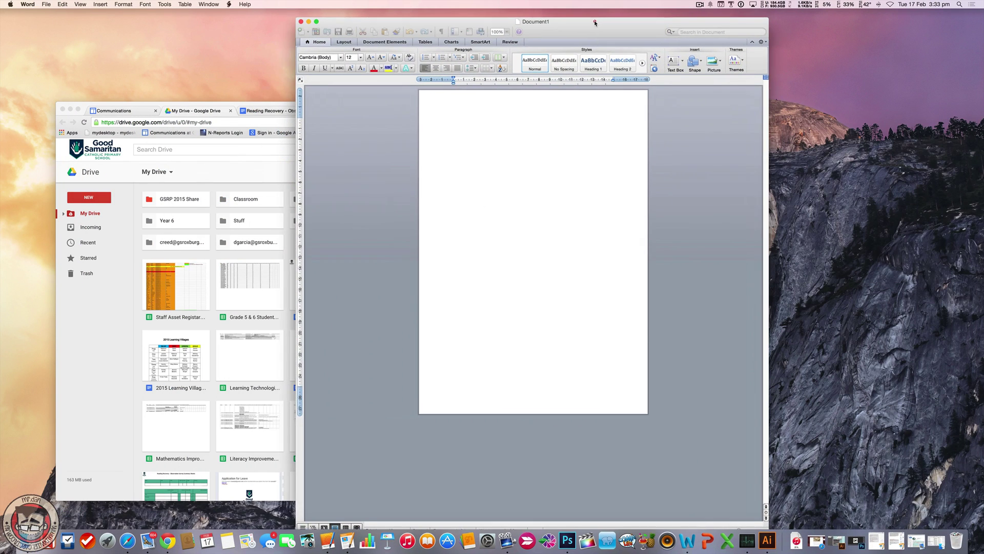
{"action": "left_click", "coordinate": [476, 134]}
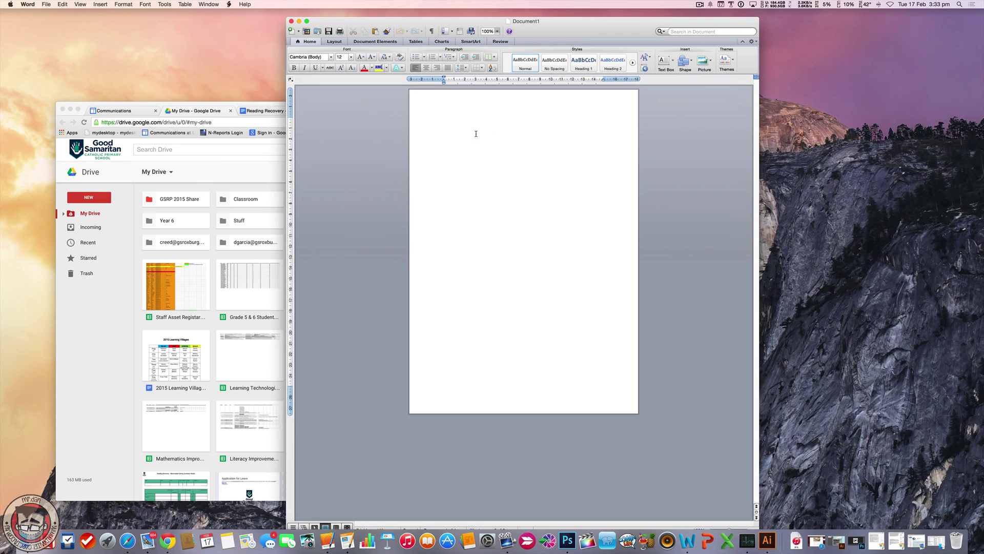
{"action": "type", "text": "Here is a"}
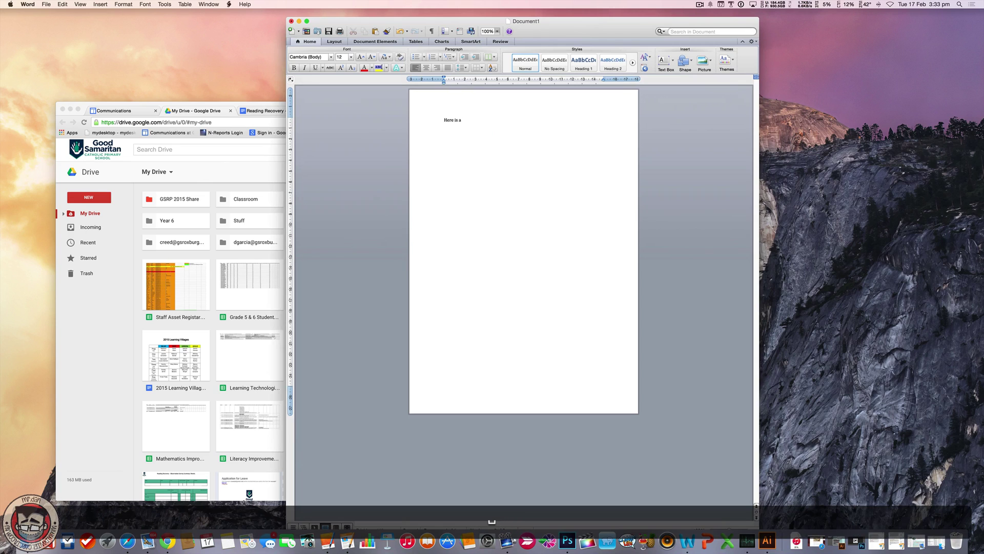
{"action": "type", "text": " word doc."}
{"action": "key", "text": "Return"}
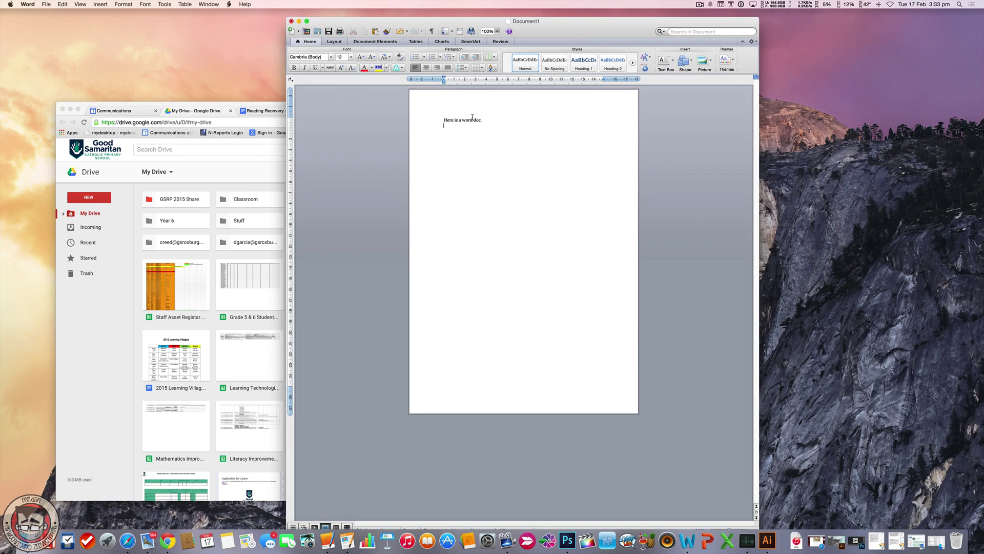
- Save the document as 'Here is a word doc' and close the Word window
{"action": "left_click", "coordinate": [47, 5]}
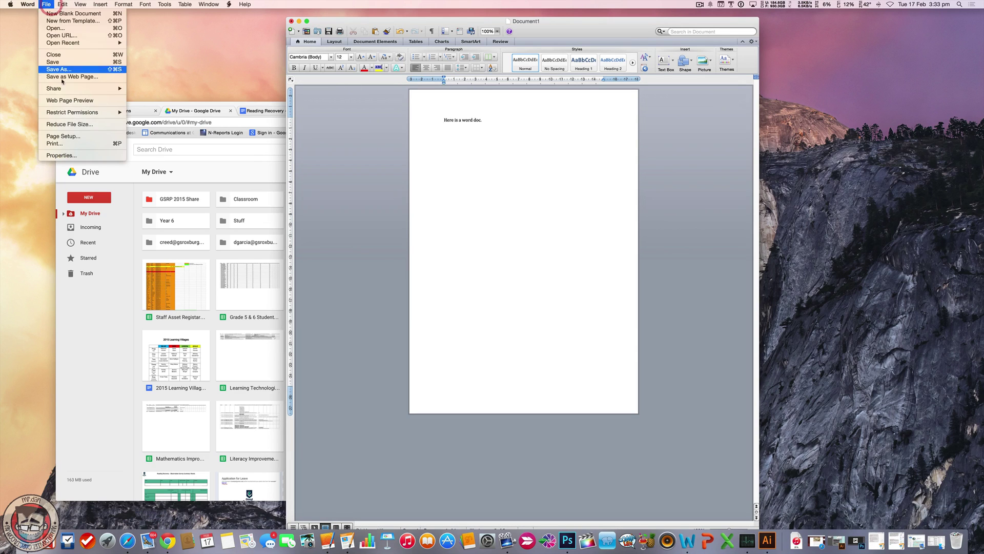
{"action": "left_click", "coordinate": [67, 72]}
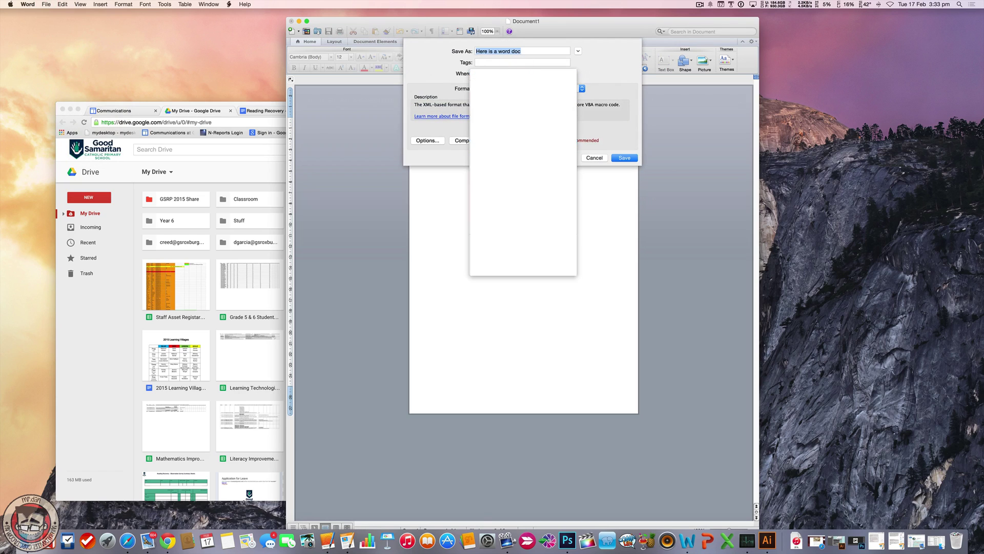
{"action": "left_click", "coordinate": [624, 158]}
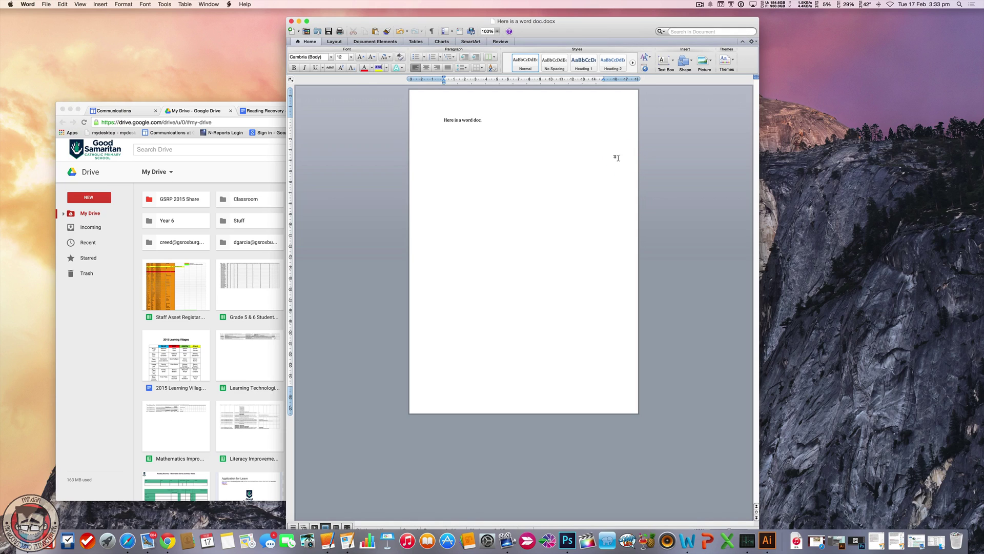
{"action": "left_click", "coordinate": [292, 22]}
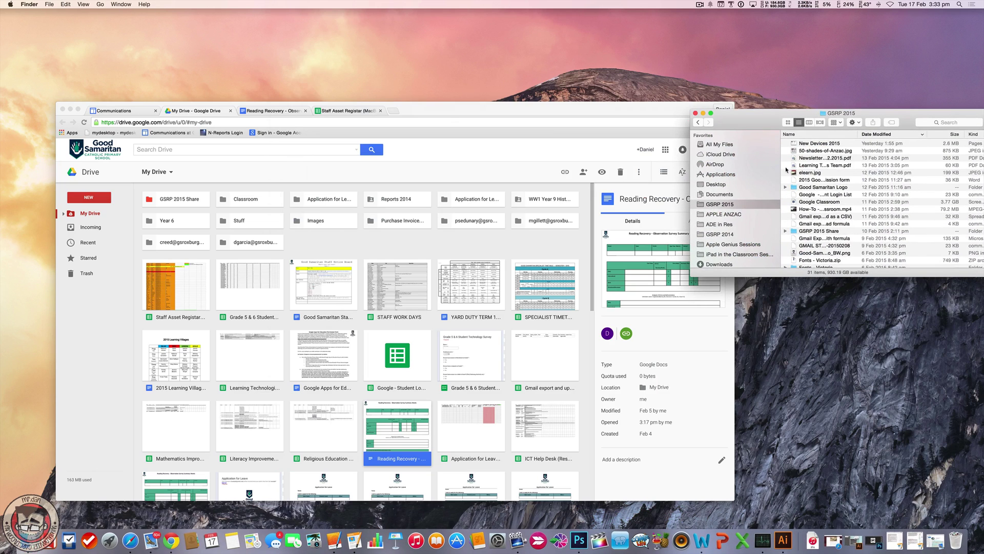
- Drag 'Here is a word doc' from the Finder Desktop onto My Drive to upload it
{"action": "left_click", "coordinate": [715, 184]}
{"action": "left_click", "coordinate": [825, 144]}
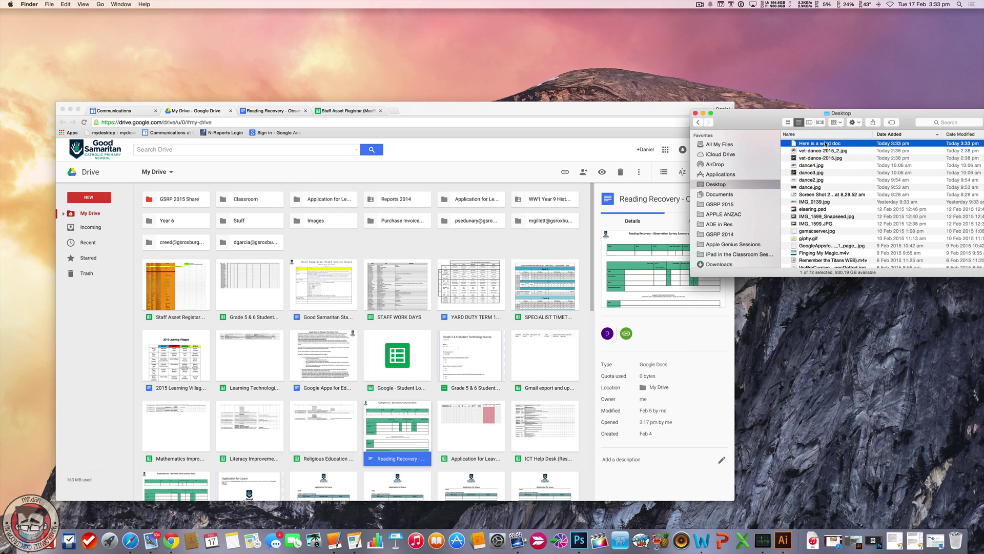
{"action": "left_click_drag", "start_coordinate": [819, 144], "coordinate": [443, 320]}
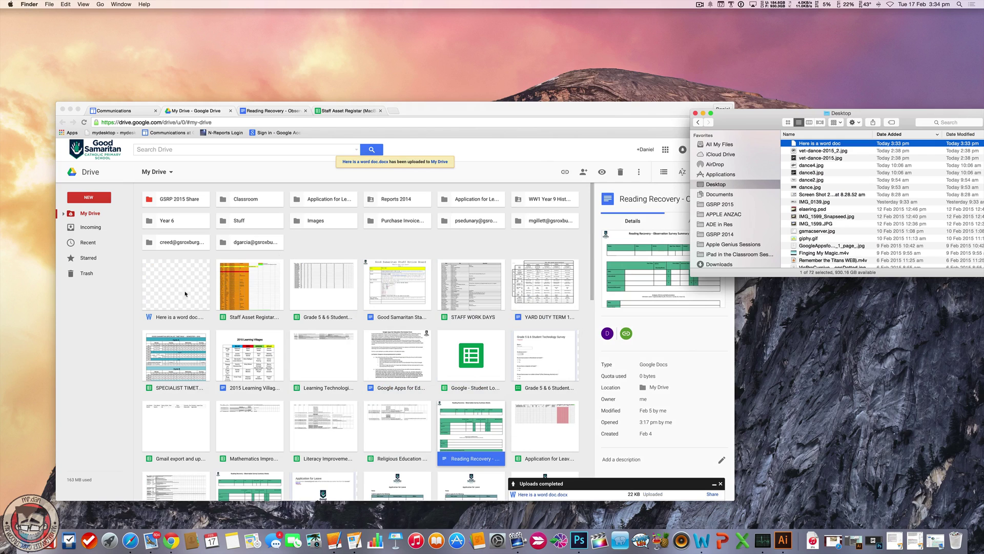
{"action": "left_click", "coordinate": [182, 297]}
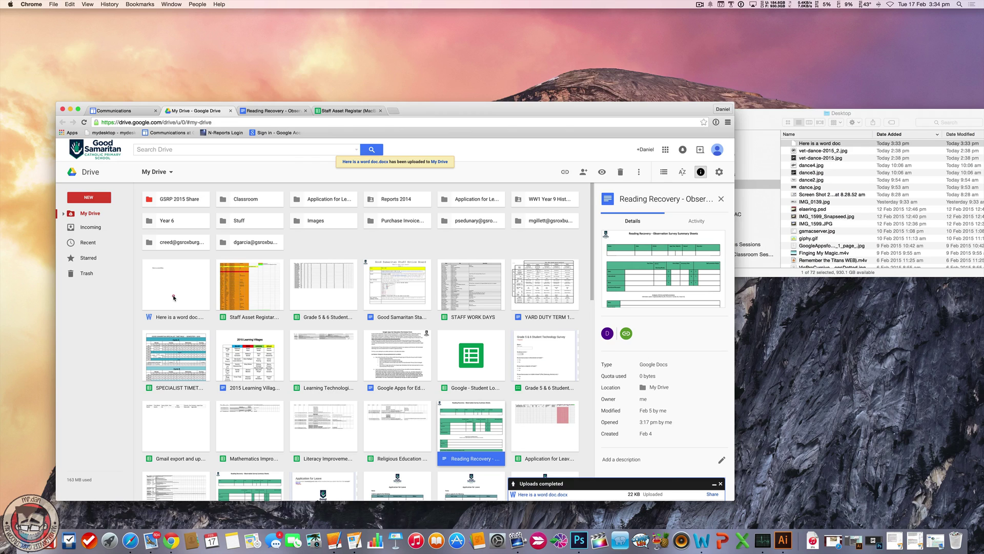
- Preview the uploaded 'Here is a word doc.docx', then close the preview
{"action": "left_click", "coordinate": [173, 297]}
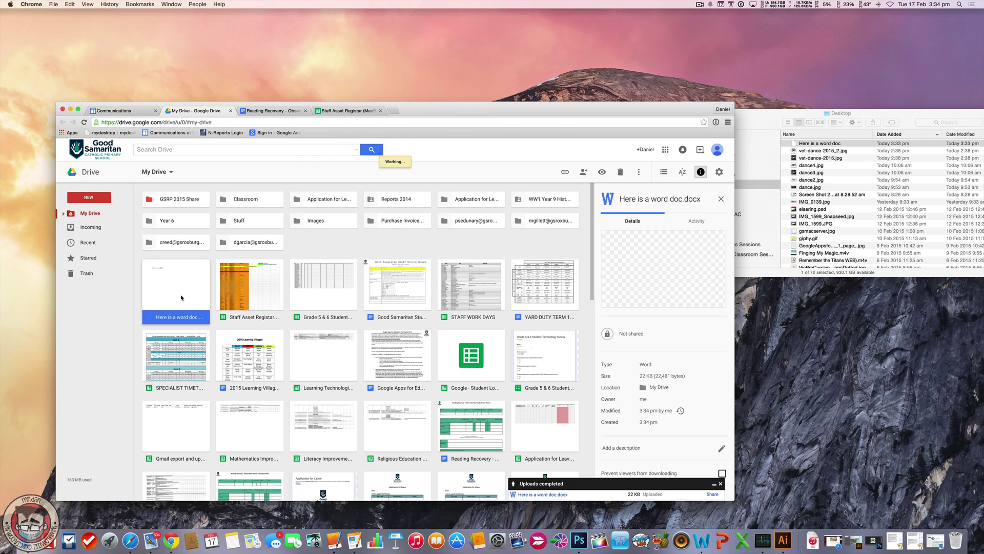
{"action": "double_click", "coordinate": [173, 297]}
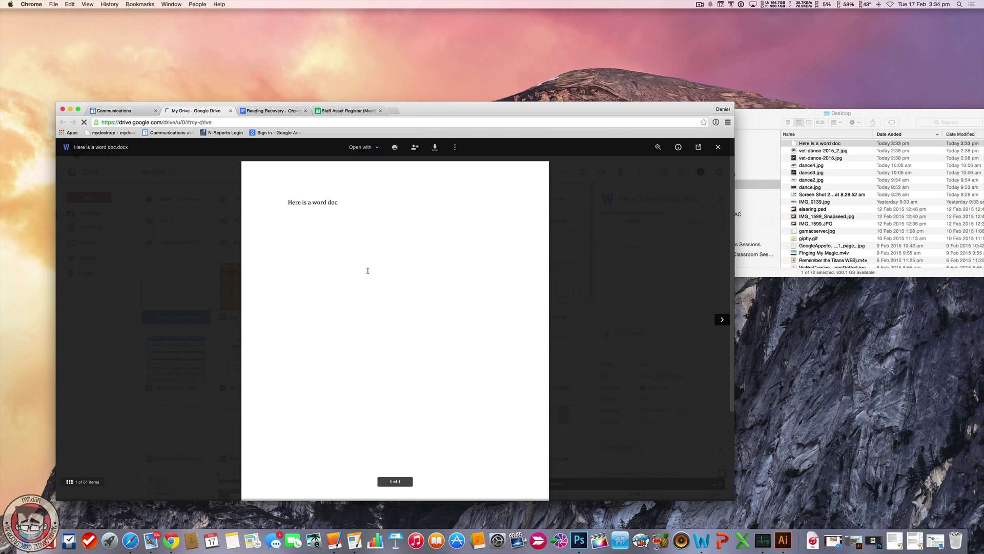
{"action": "left_click", "coordinate": [718, 147]}
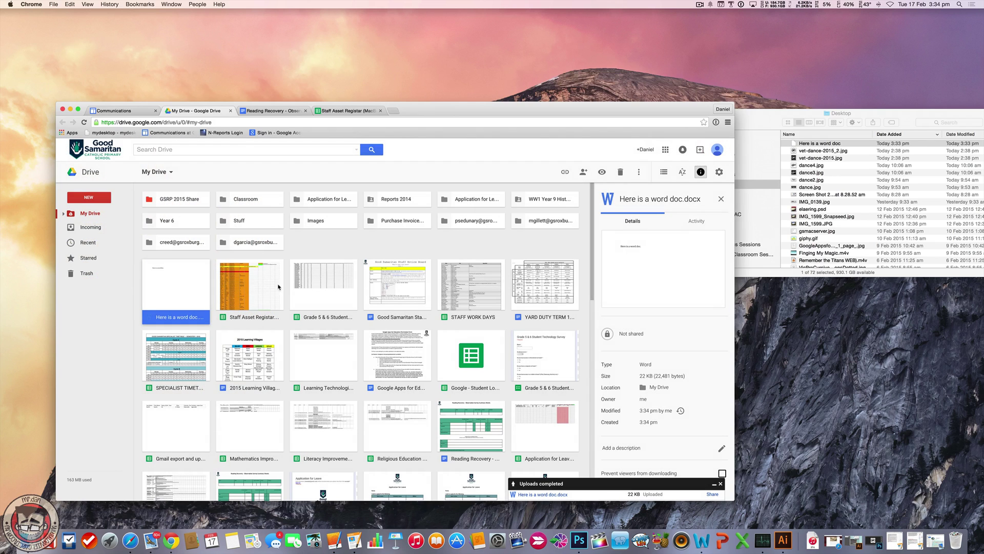
- Look at the word doc's sharing options and close them without adding anyone
{"action": "right_click", "coordinate": [186, 279]}
{"action": "left_click", "coordinate": [214, 318]}
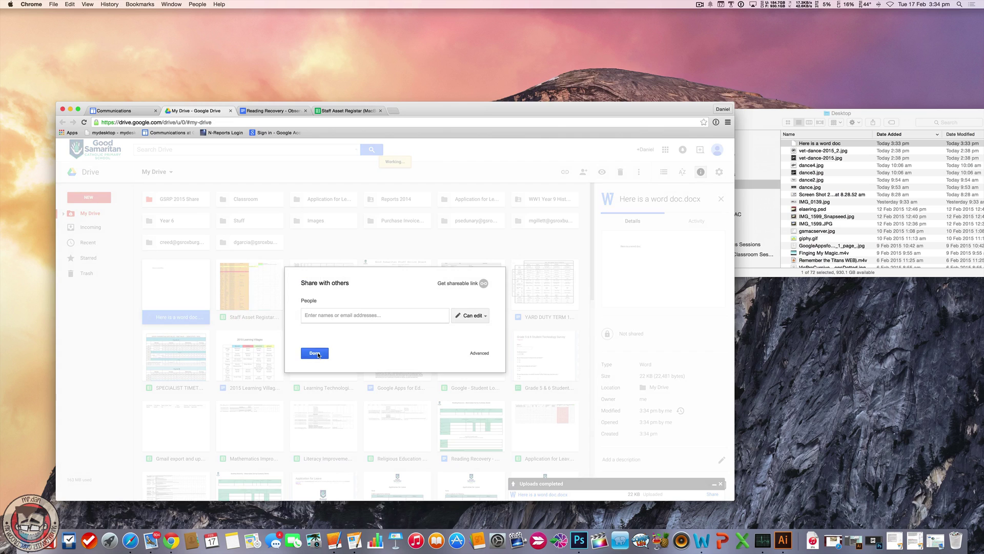
{"action": "left_click", "coordinate": [316, 353]}
- Open the .docx with Google Docs, then return to the My Drive file list
{"action": "right_click", "coordinate": [184, 277]}
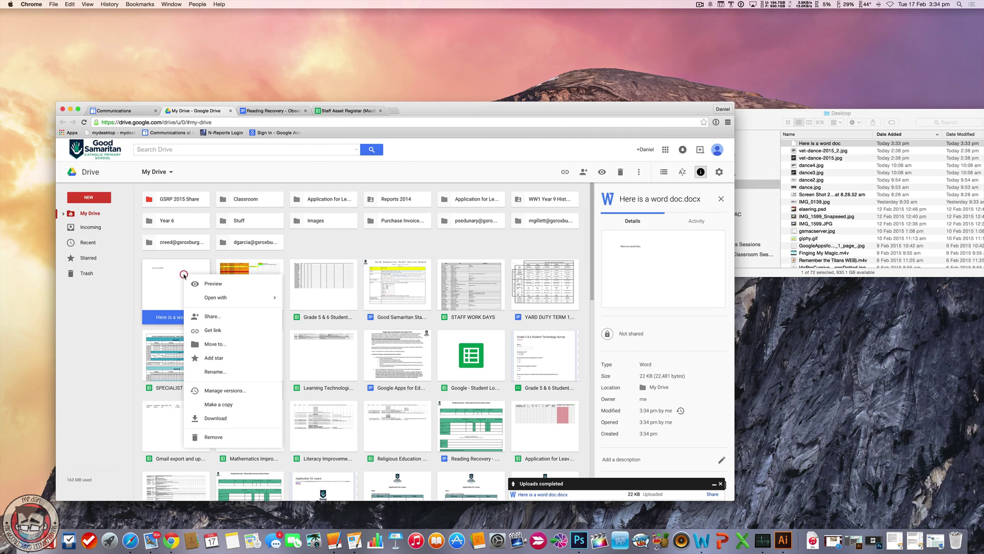
{"action": "mouse_move", "coordinate": [247, 270]}
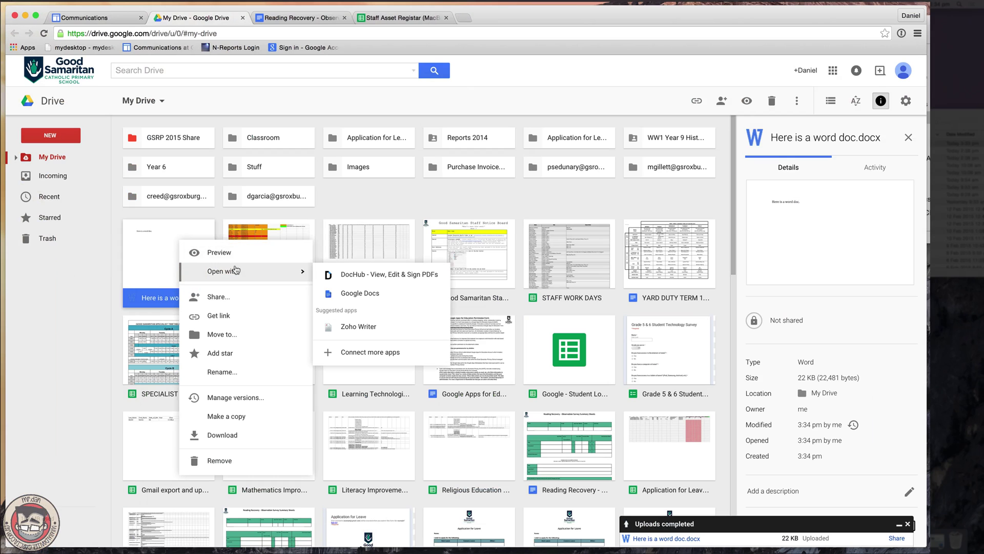
{"action": "left_click", "coordinate": [380, 296]}
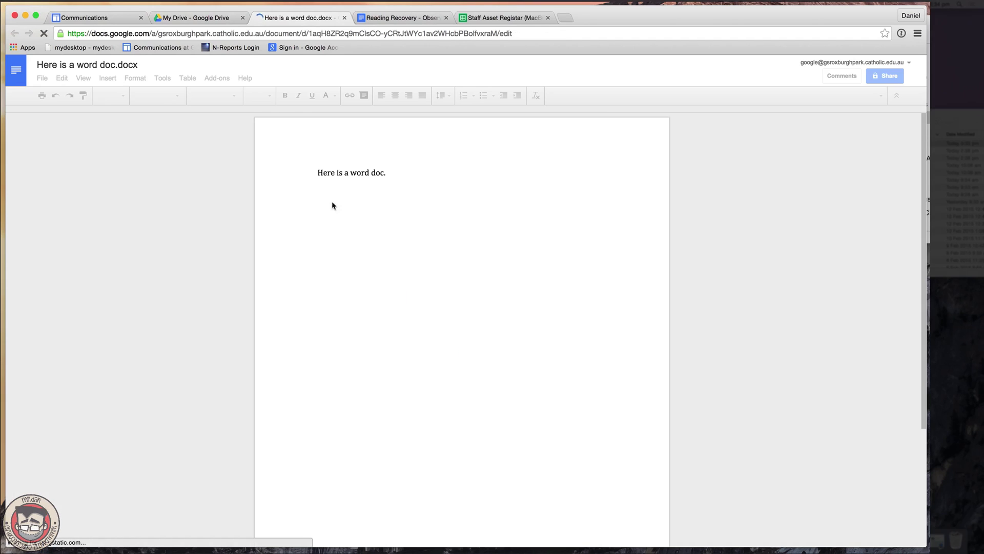
{"action": "left_click", "coordinate": [197, 16]}
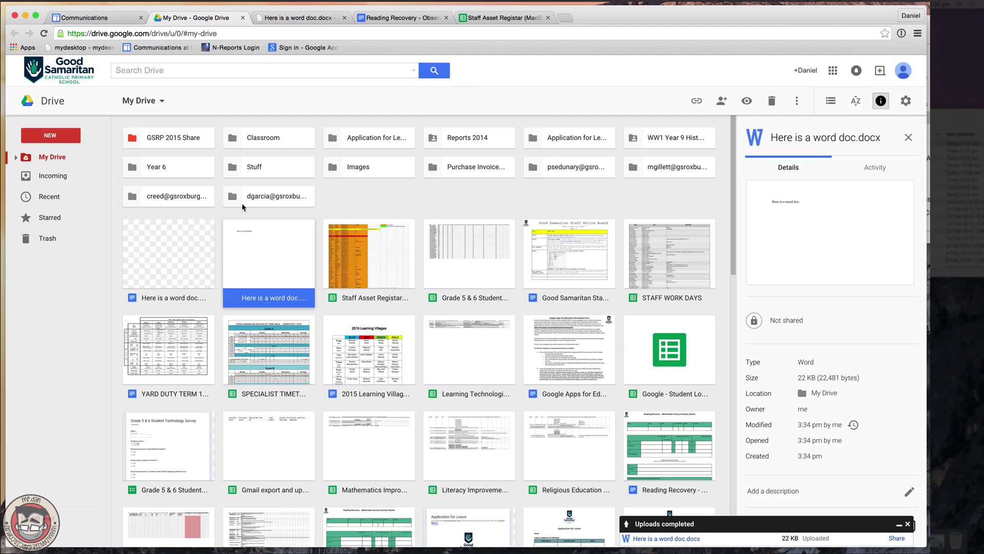
- Select both 'Here is a word doc' files and remove them from My Drive
{"action": "left_click", "coordinate": [213, 308]}
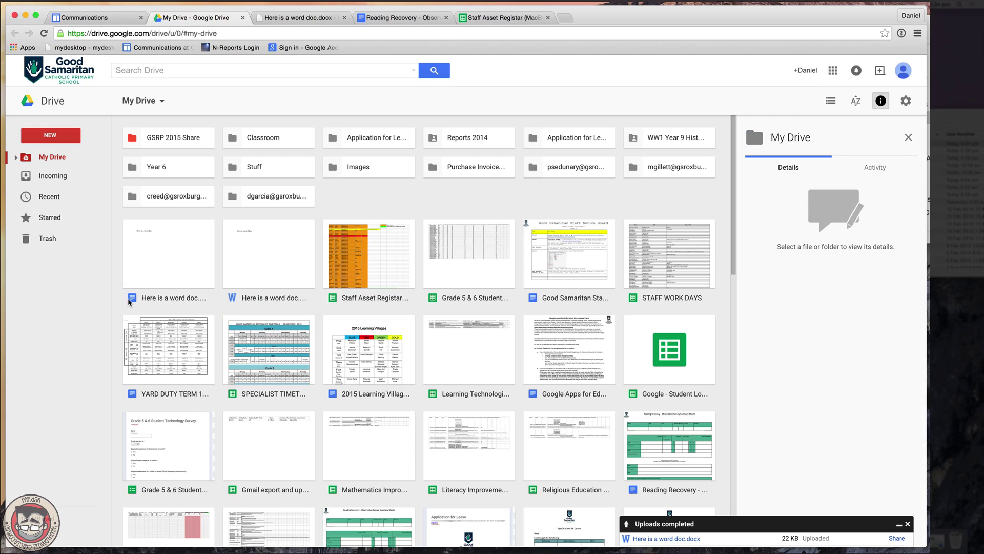
{"action": "left_click", "coordinate": [204, 263]}
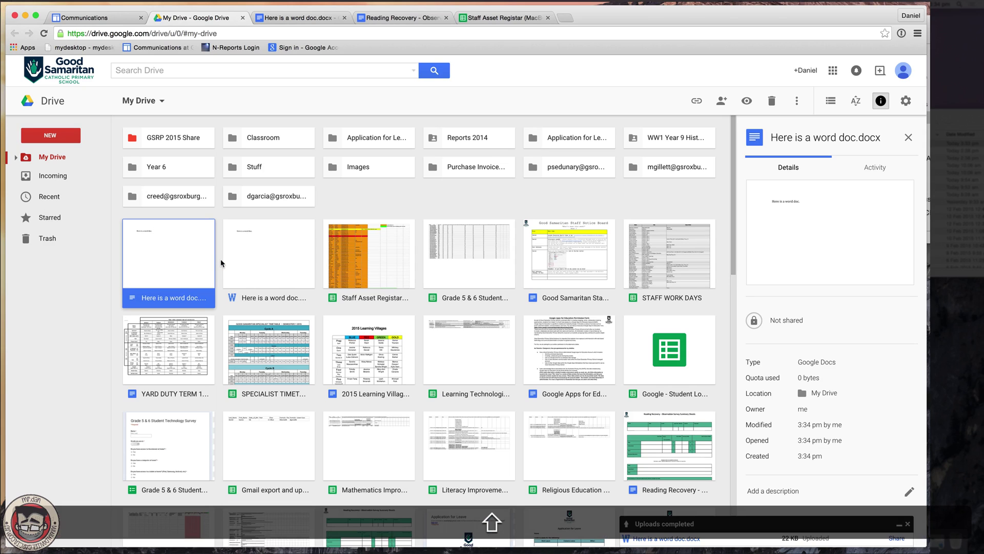
{"action": "right_click", "coordinate": [272, 259]}
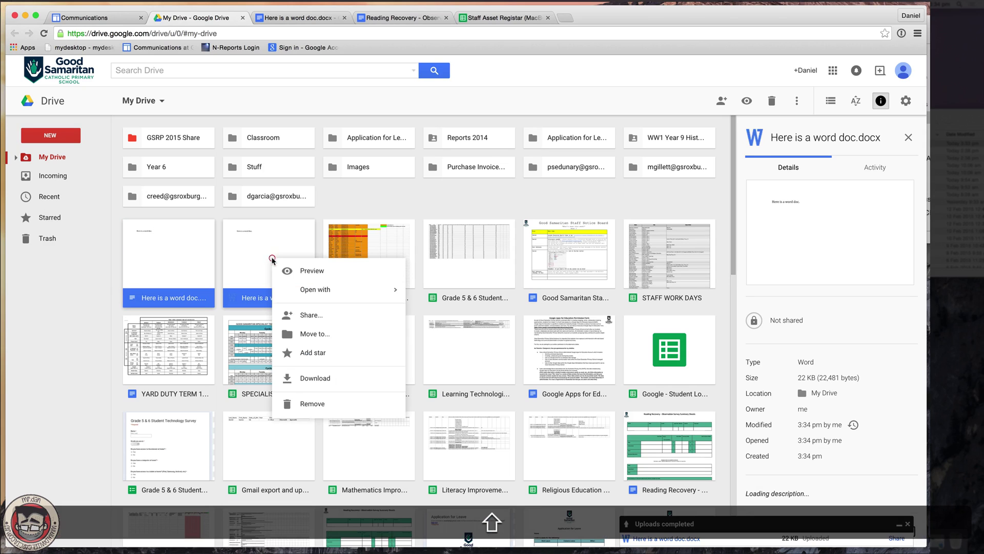
{"action": "left_click", "coordinate": [298, 404]}
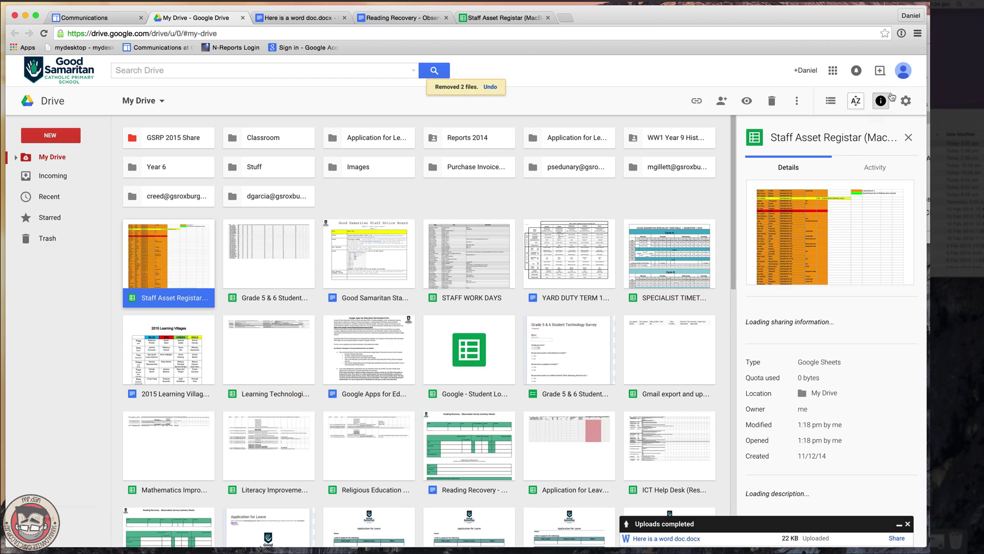
- Enable 'Convert uploaded files to Google Docs editor format' in Drive settings
{"action": "left_click", "coordinate": [905, 101]}
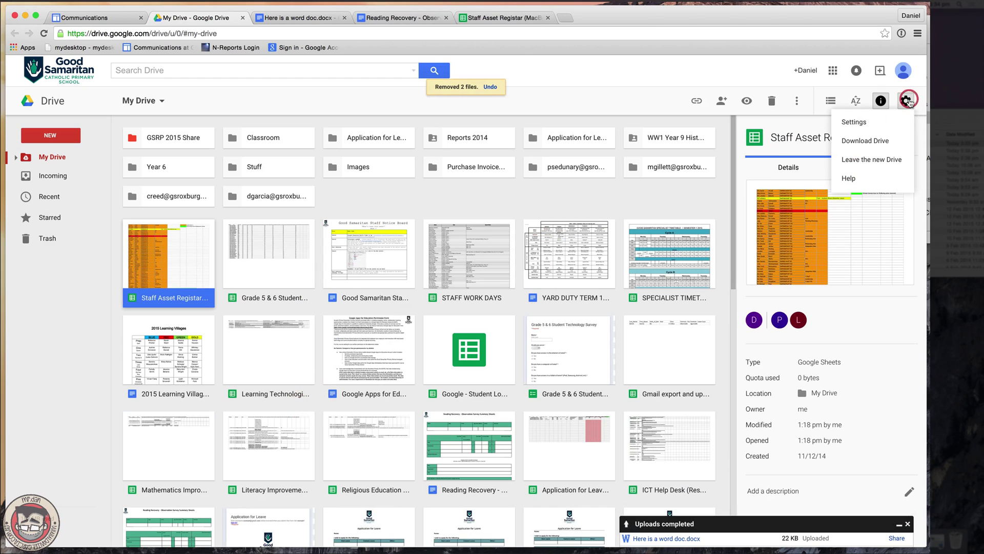
{"action": "left_click", "coordinate": [854, 123]}
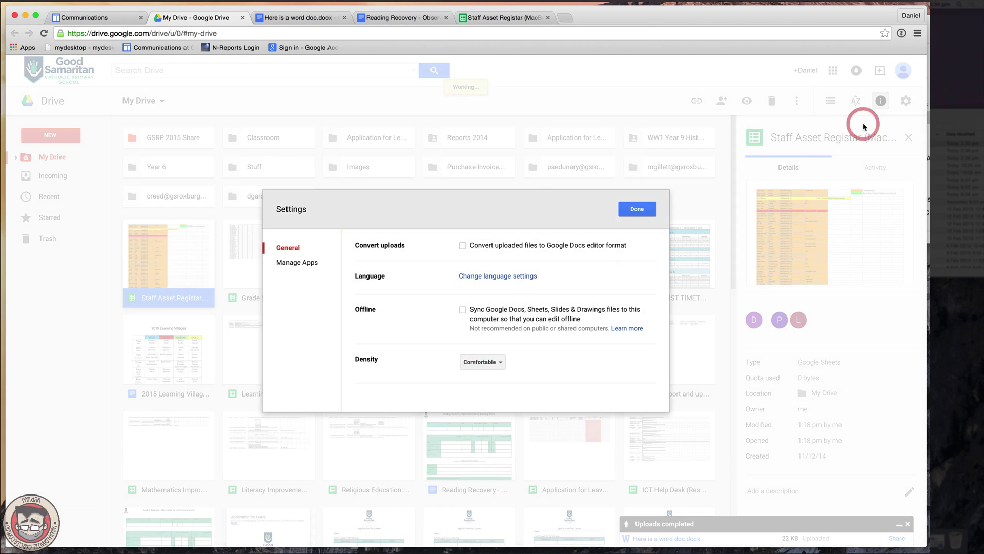
{"action": "left_click", "coordinate": [462, 245]}
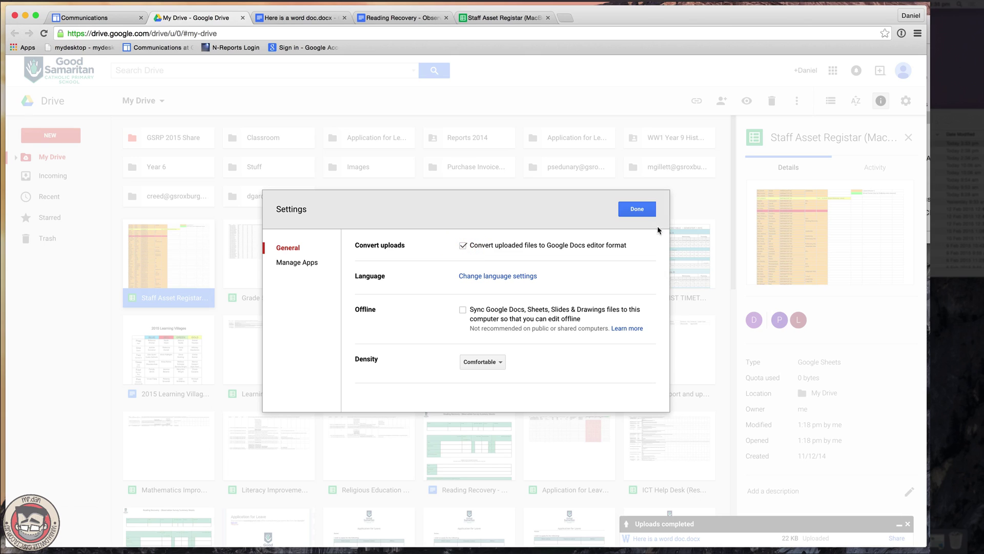
{"action": "left_click", "coordinate": [636, 209]}
{"action": "left_click", "coordinate": [433, 208]}
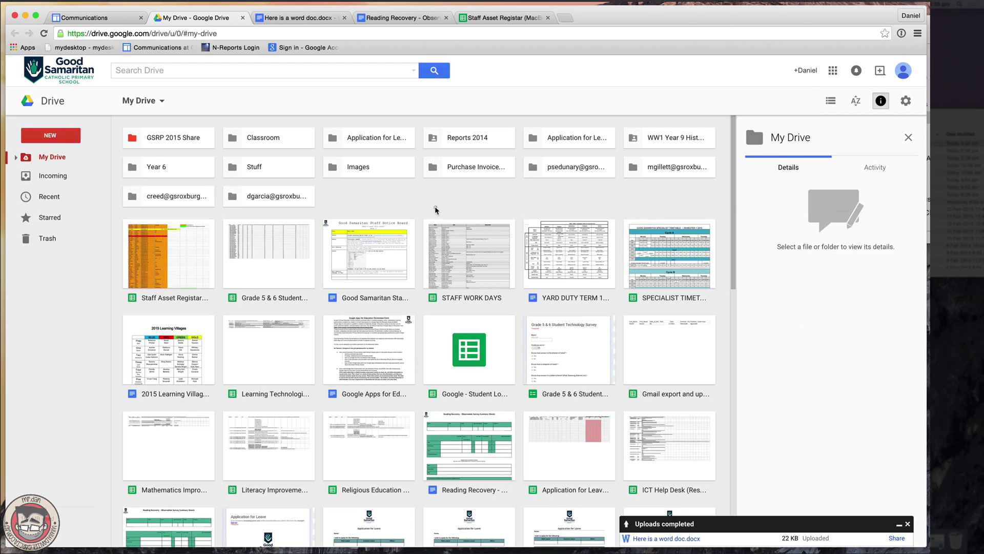
- Upload 'Here is a word doc.docx' from Finder and select the resulting Google Doc
{"action": "left_click", "coordinate": [769, 123]}
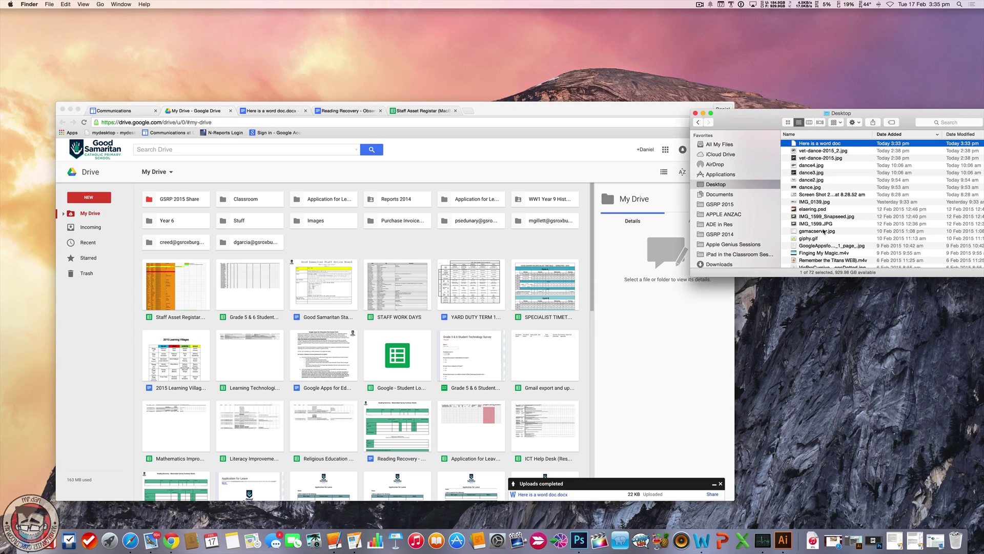
{"action": "left_click_drag", "start_coordinate": [809, 143], "coordinate": [448, 294]}
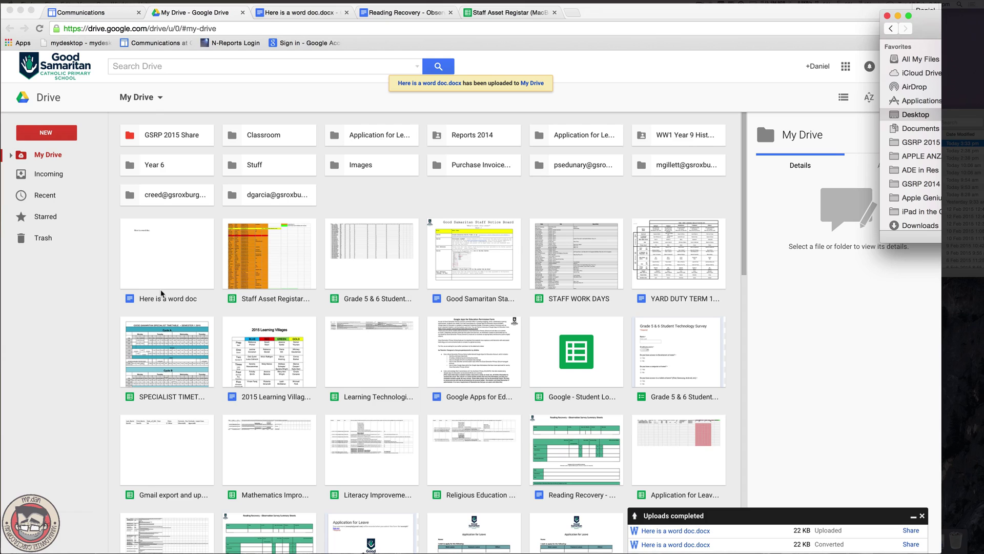
{"action": "left_click", "coordinate": [169, 259]}
{"action": "left_click", "coordinate": [159, 248]}
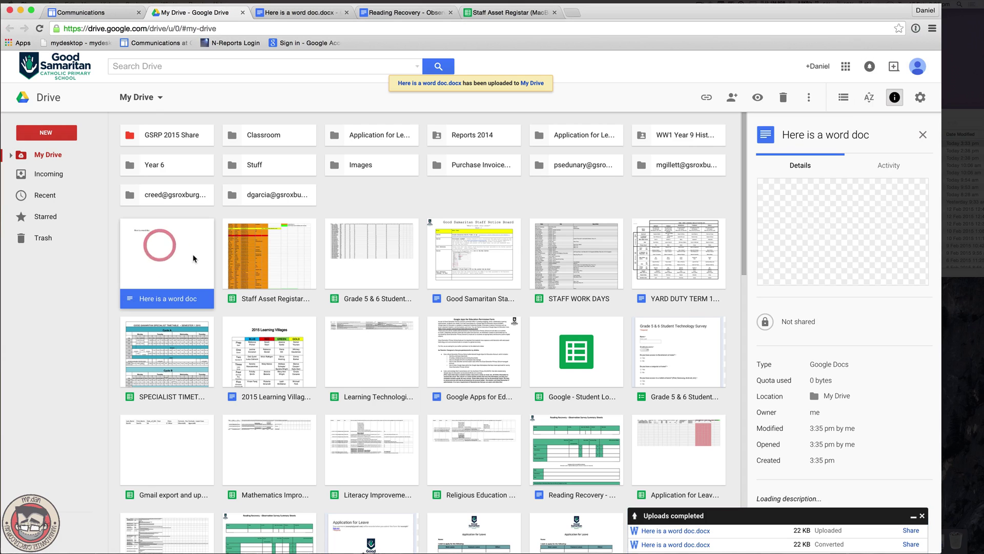